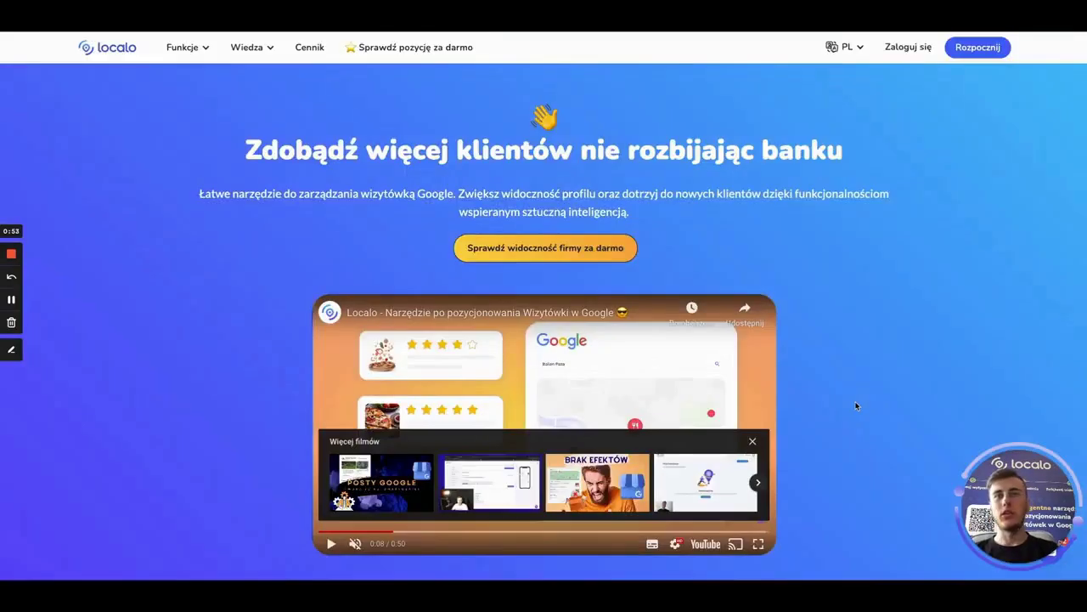
Register a Localo account for Beskidzka Polana and check its ranking for 'paintball' and 'paintball podkarpacie'
{"action": "left_click", "coordinate": [978, 47]}
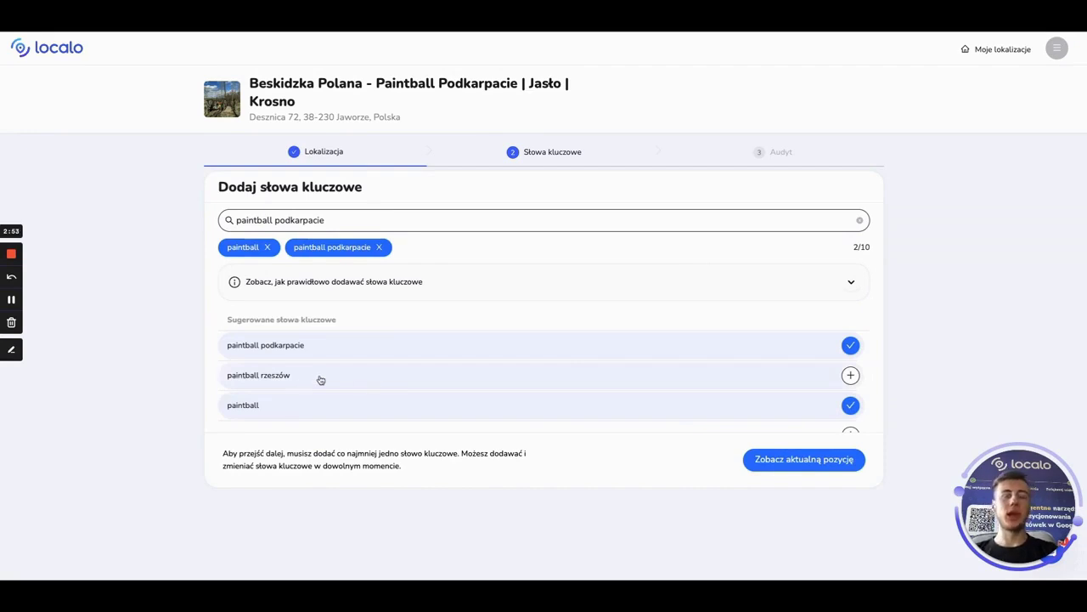
{"action": "left_click", "coordinate": [824, 463]}
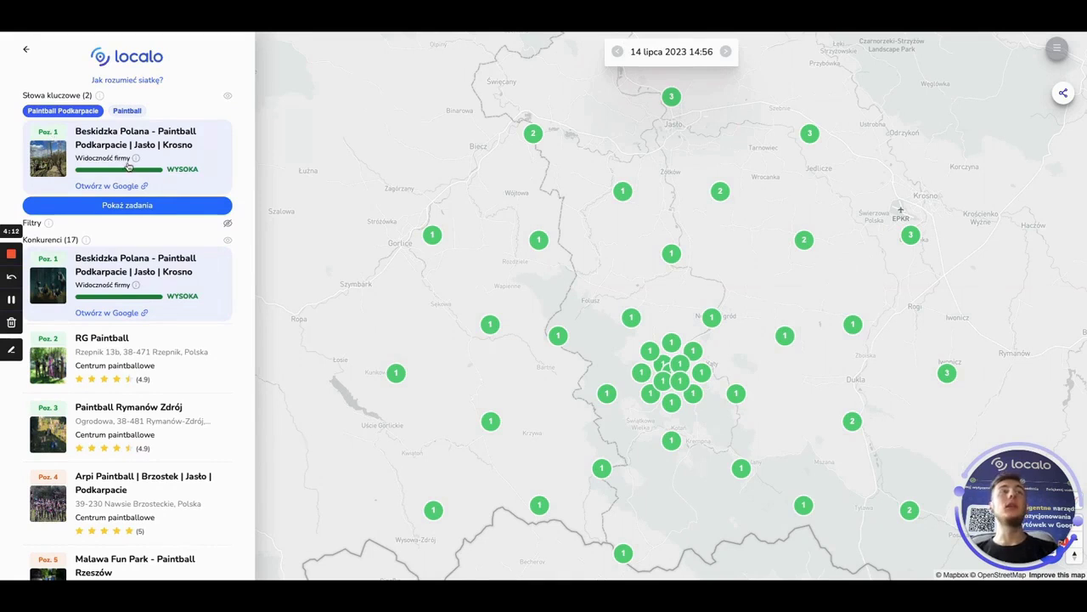
Compare competitors such as RG Paintball and Paintball Rymanów Zdrój, then show the Paintball keyword map
{"action": "left_click", "coordinate": [172, 355]}
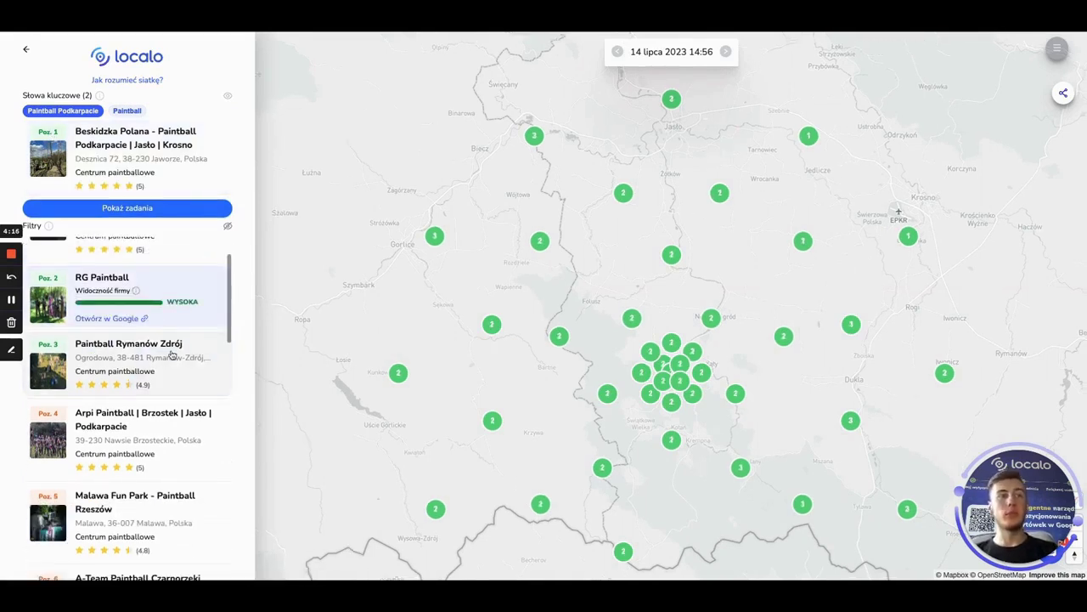
{"action": "left_click", "coordinate": [172, 354]}
{"action": "left_click", "coordinate": [170, 502]}
{"action": "left_click", "coordinate": [175, 327]}
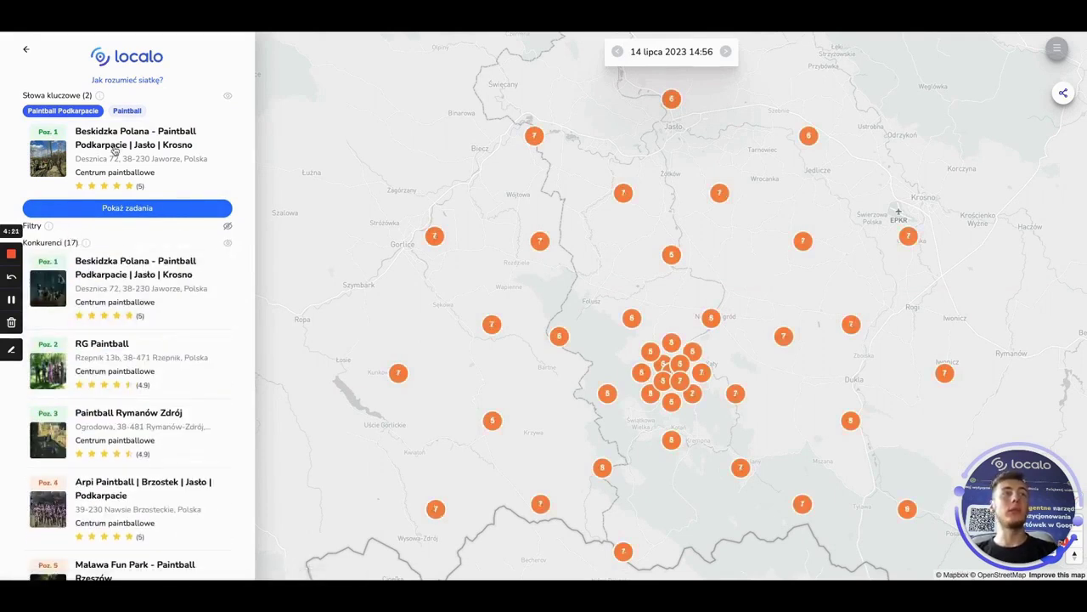
{"action": "left_click", "coordinate": [130, 112]}
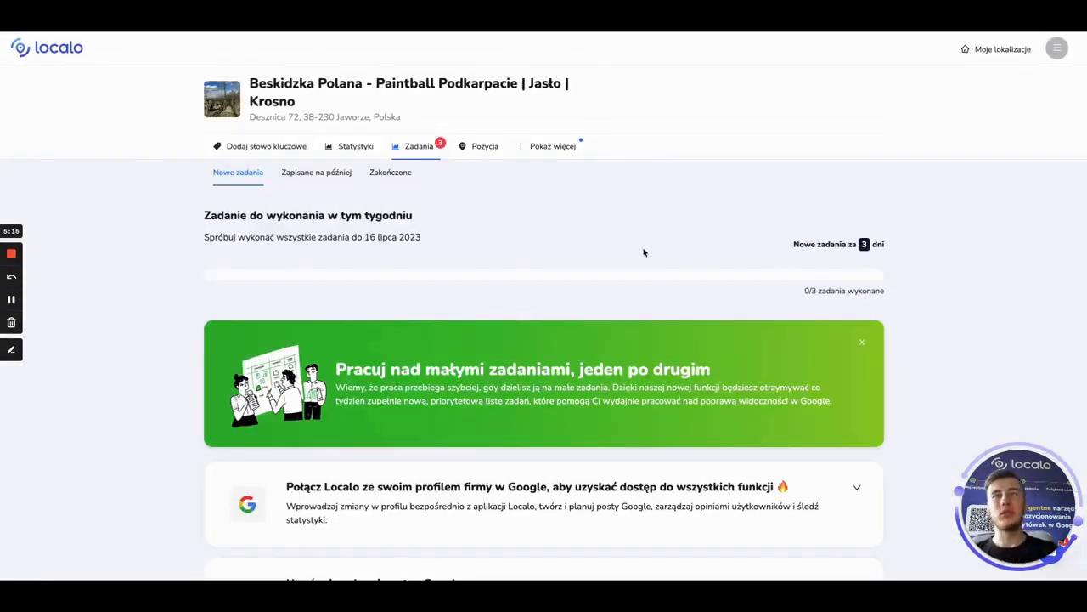
Mark the 'Dowiedz się…' Localo guide task completed and expand 'Utwórz i zaplanuj post w Google'
{"action": "scroll", "coordinate": [852, 246], "scroll_direction": "down", "scroll_amount": 1}
{"action": "scroll", "coordinate": [801, 285], "scroll_direction": "down", "scroll_amount": 1}
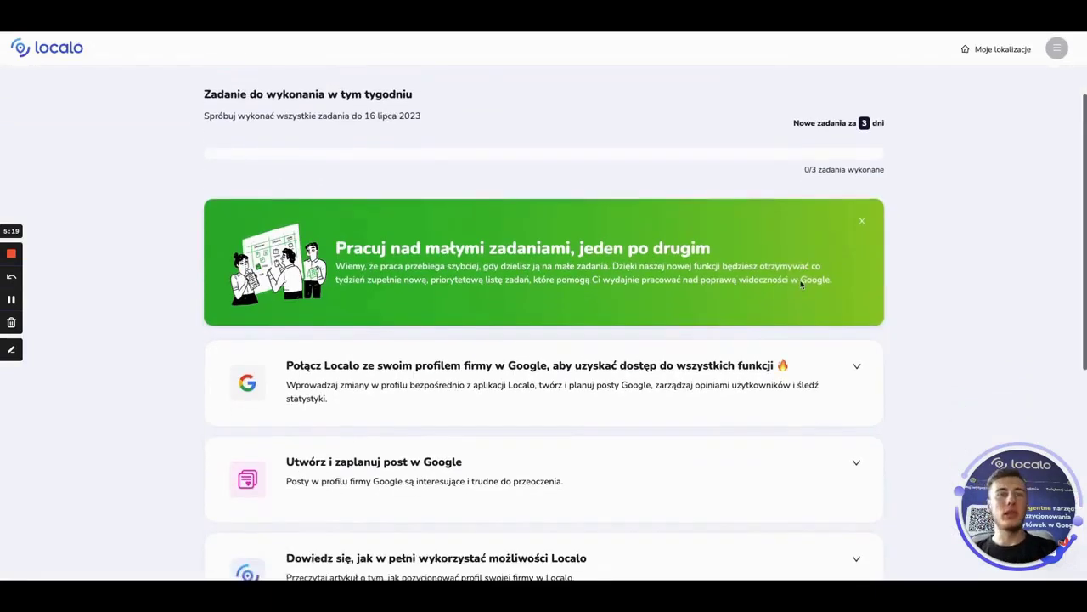
{"action": "scroll", "coordinate": [497, 289], "scroll_direction": "down", "scroll_amount": 1}
{"action": "scroll", "coordinate": [502, 268], "scroll_direction": "down", "scroll_amount": 1}
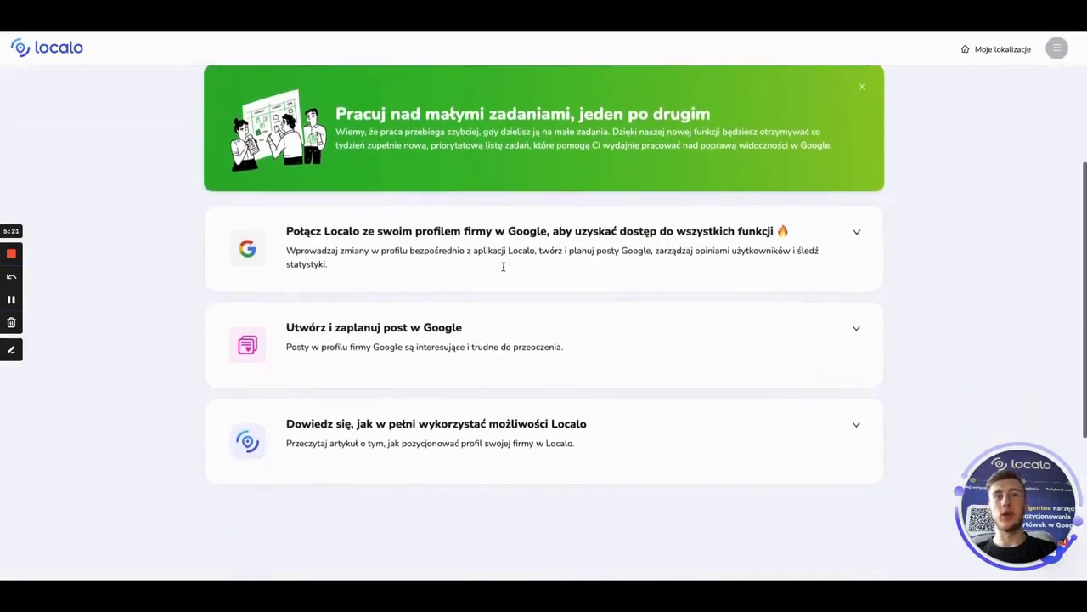
{"action": "scroll", "coordinate": [502, 266], "scroll_direction": "down", "scroll_amount": 1}
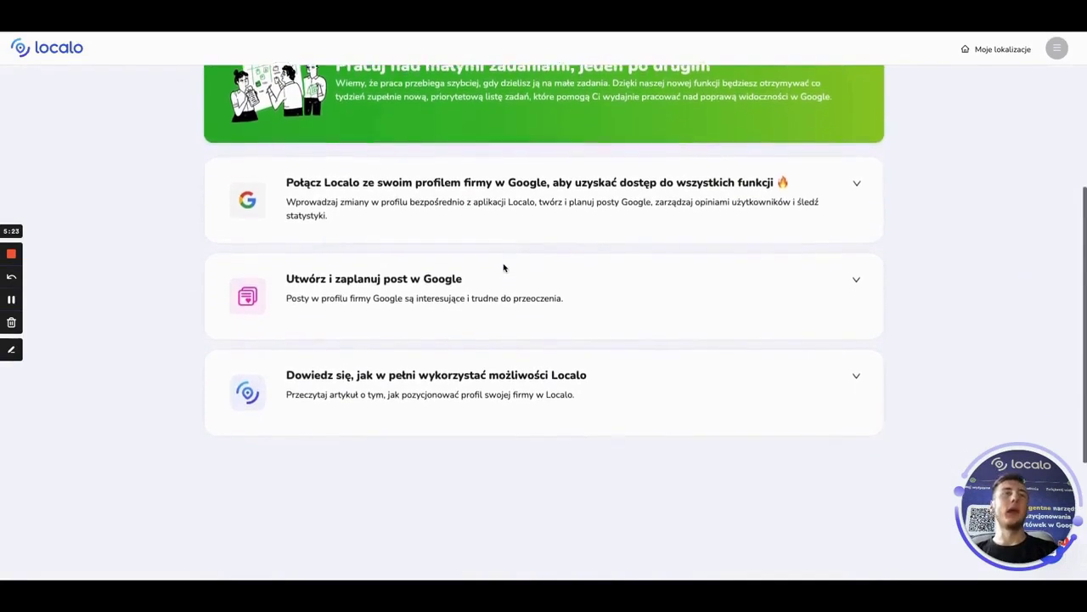
{"action": "scroll", "coordinate": [443, 264], "scroll_direction": "down", "scroll_amount": 1}
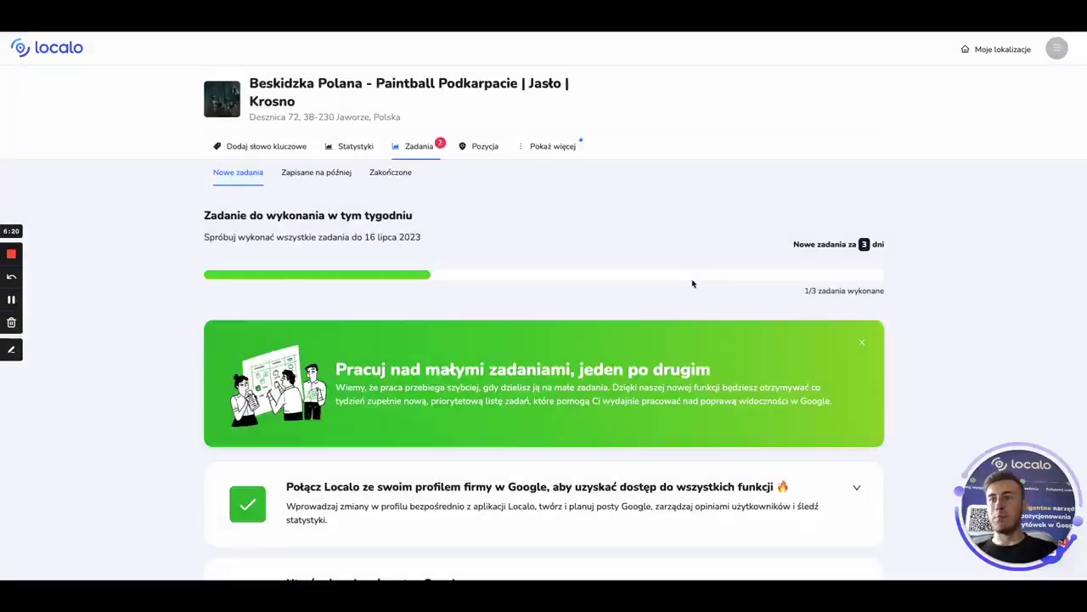
{"action": "scroll", "coordinate": [691, 282], "scroll_direction": "down", "scroll_amount": 5}
{"action": "scroll", "coordinate": [692, 281], "scroll_direction": "down", "scroll_amount": 2}
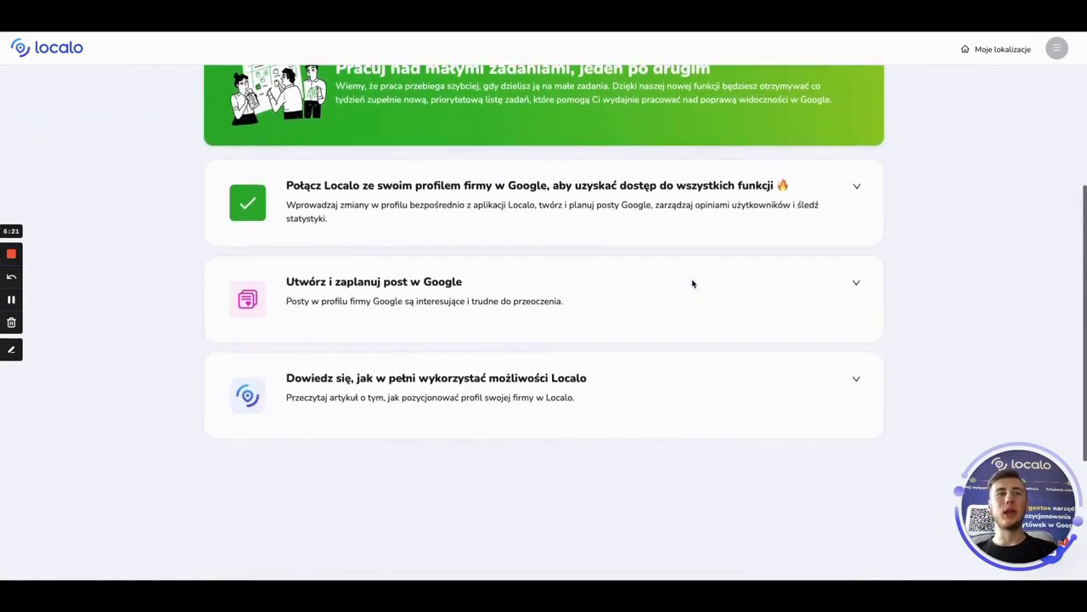
{"action": "left_click", "coordinate": [849, 379]}
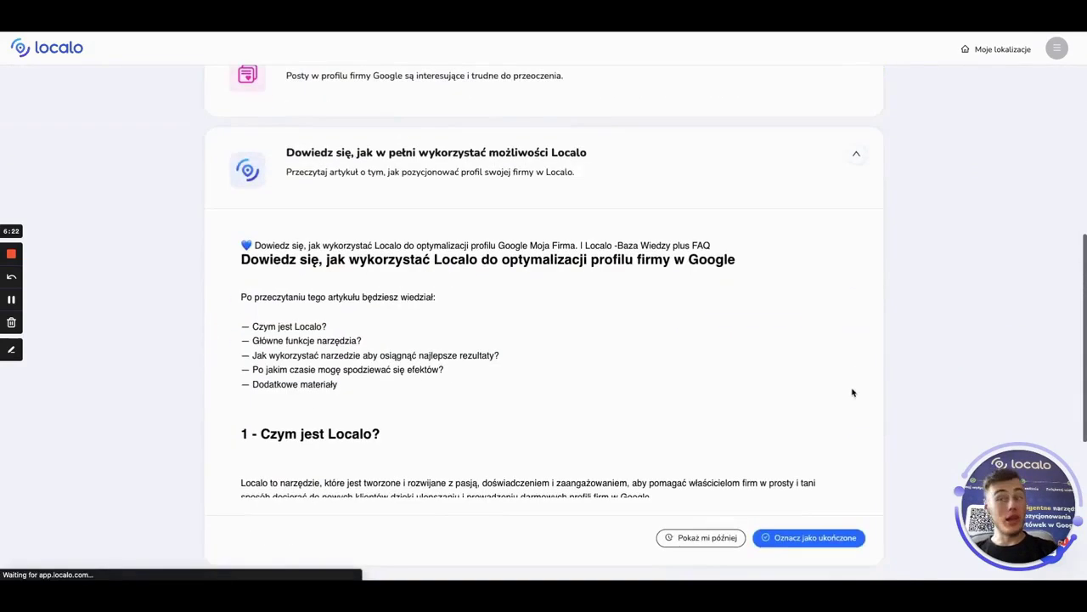
{"action": "left_click", "coordinate": [824, 544]}
{"action": "scroll", "coordinate": [816, 388], "scroll_direction": "up", "scroll_amount": 1}
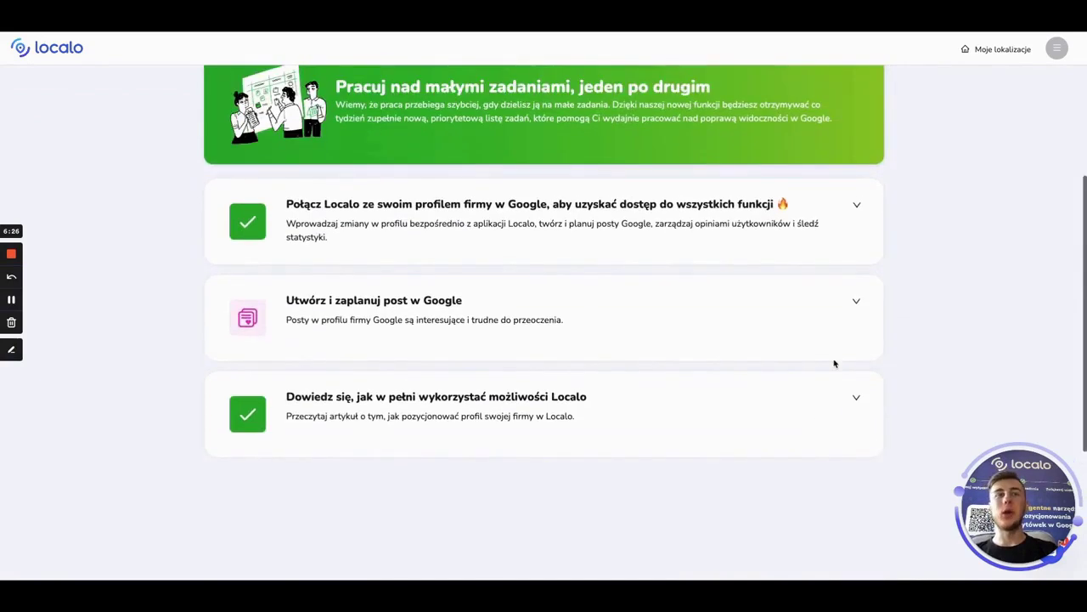
{"action": "left_click", "coordinate": [858, 307]}
Generate the post text with AI and set its action button to Zadzwoń
{"action": "scroll", "coordinate": [532, 303], "scroll_direction": "down", "scroll_amount": 3}
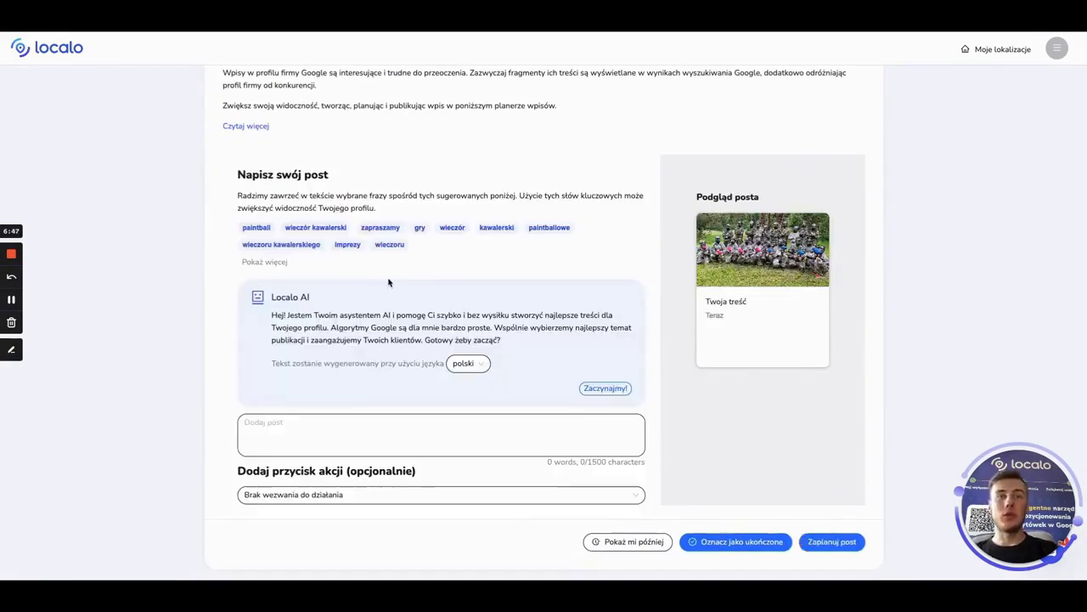
{"action": "left_click", "coordinate": [588, 389]}
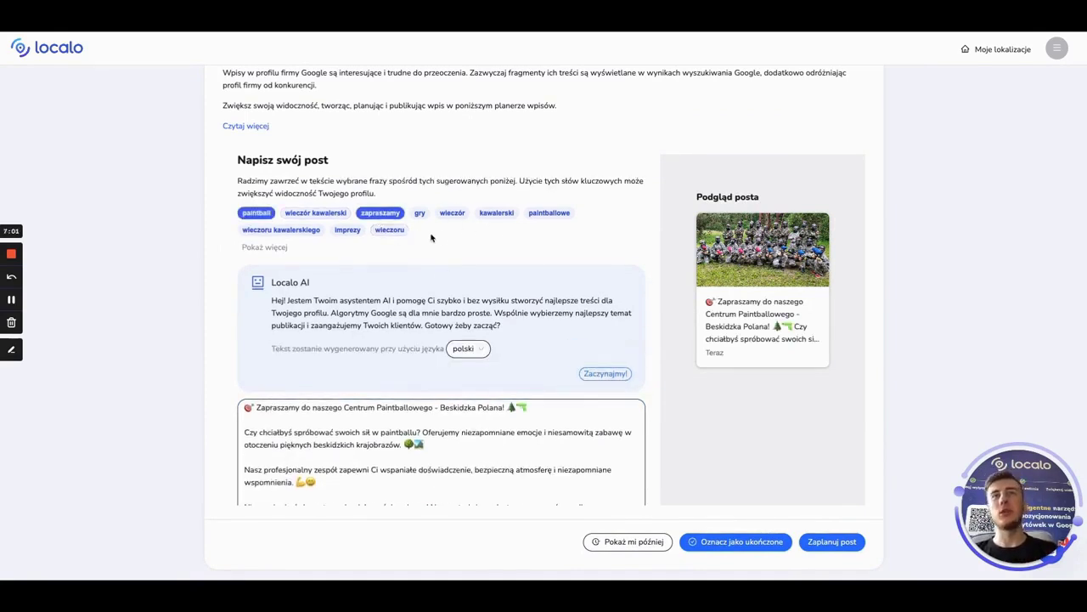
{"action": "scroll", "coordinate": [408, 298], "scroll_direction": "down", "scroll_amount": 4}
{"action": "left_click", "coordinate": [318, 355]}
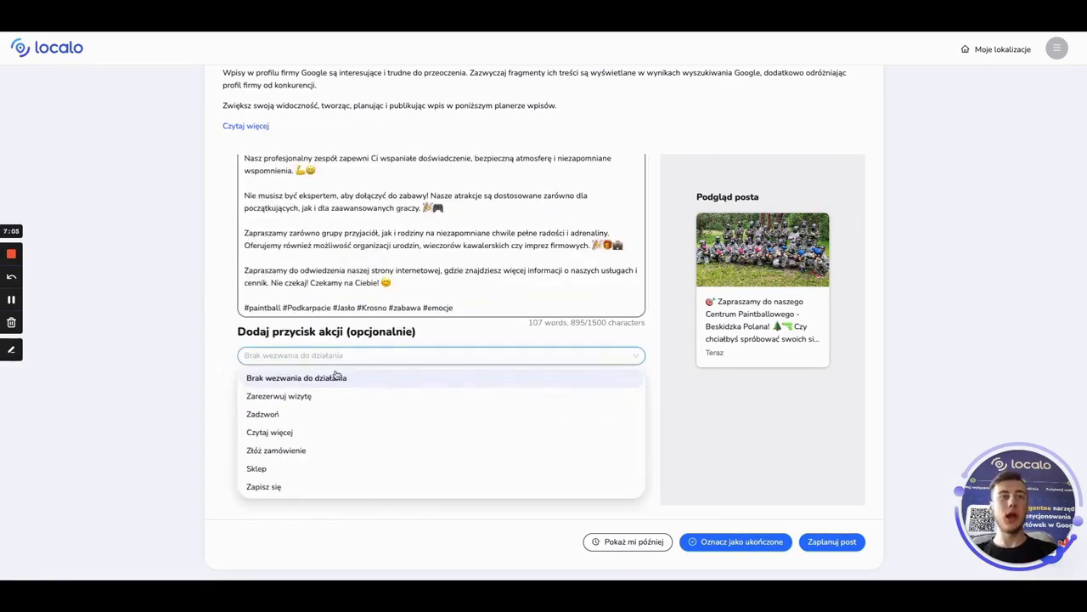
{"action": "left_click", "coordinate": [318, 396]}
{"action": "left_click", "coordinate": [306, 355]}
{"action": "left_click", "coordinate": [282, 414]}
Schedule the post for next Monday morning (W następny poniedziałek rano)
{"action": "scroll", "coordinate": [319, 389], "scroll_direction": "down", "scroll_amount": 1}
{"action": "left_click", "coordinate": [425, 348]}
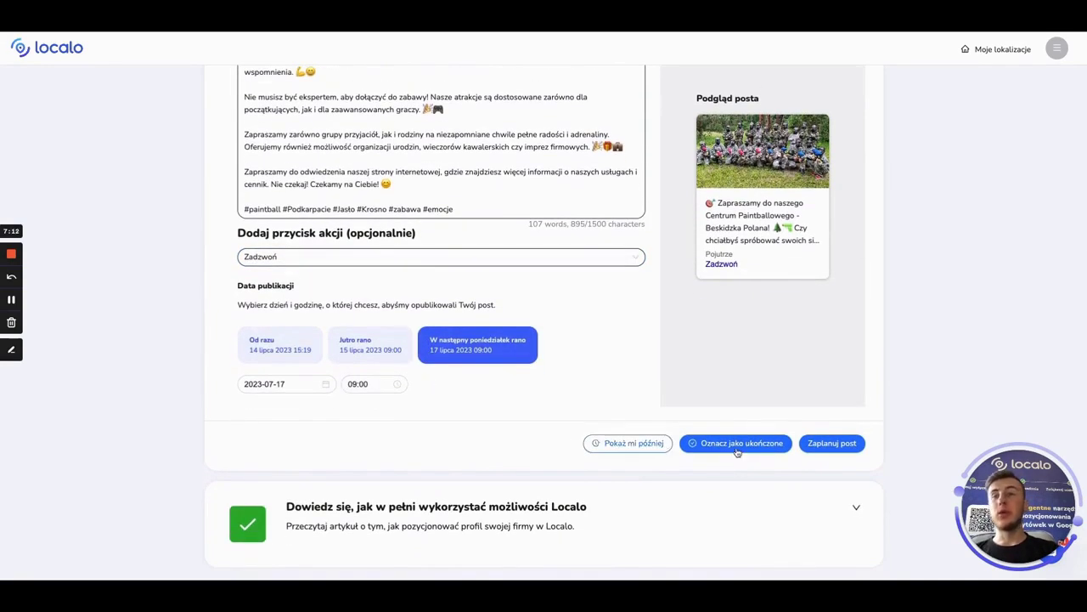
{"action": "left_click", "coordinate": [822, 443]}
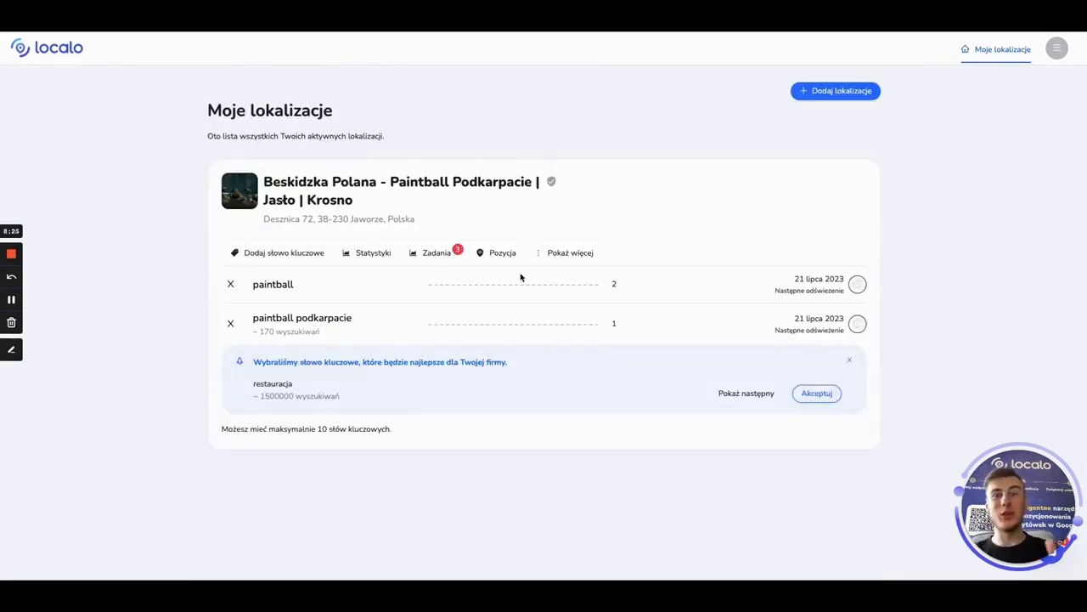
In Zadania, reply to the five-star review using the AI-suggested response
{"action": "left_click", "coordinate": [437, 252]}
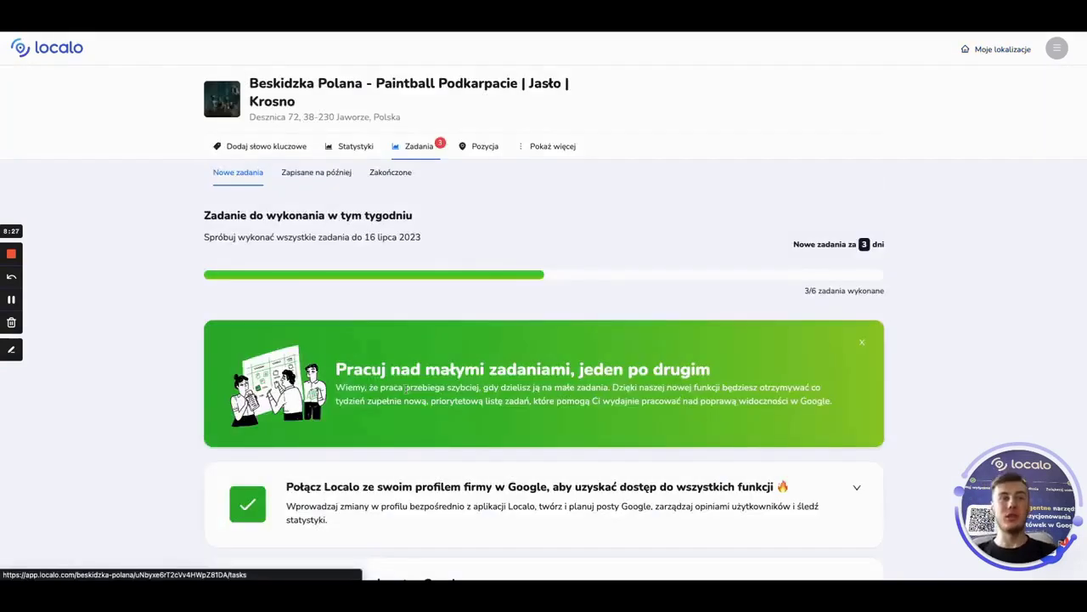
{"action": "scroll", "coordinate": [403, 397], "scroll_direction": "down", "scroll_amount": 5}
{"action": "scroll", "coordinate": [404, 396], "scroll_direction": "down", "scroll_amount": 3}
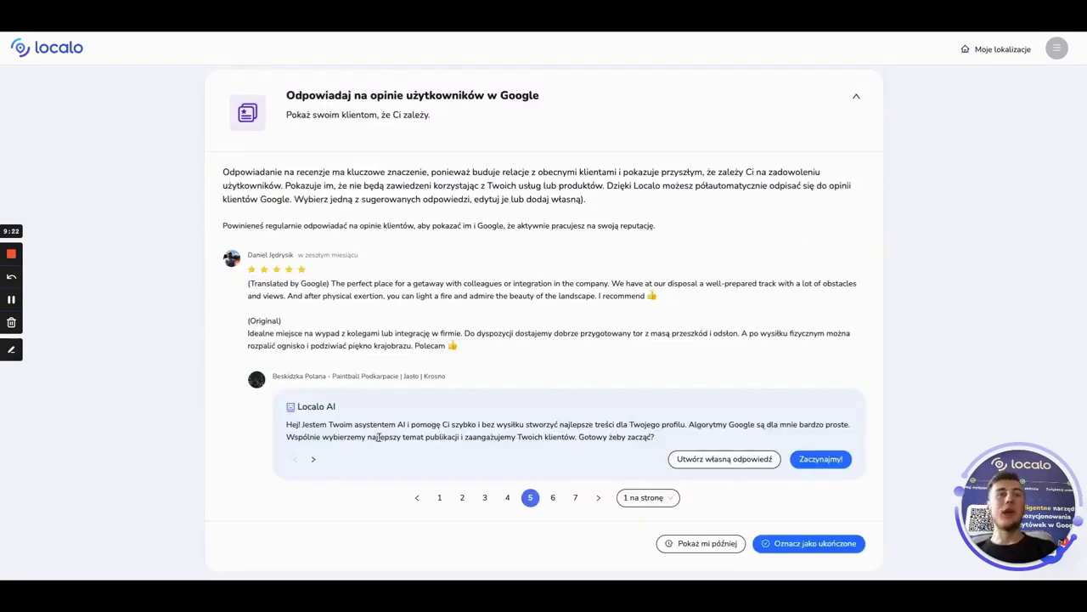
{"action": "scroll", "coordinate": [307, 409], "scroll_direction": "down", "scroll_amount": 1}
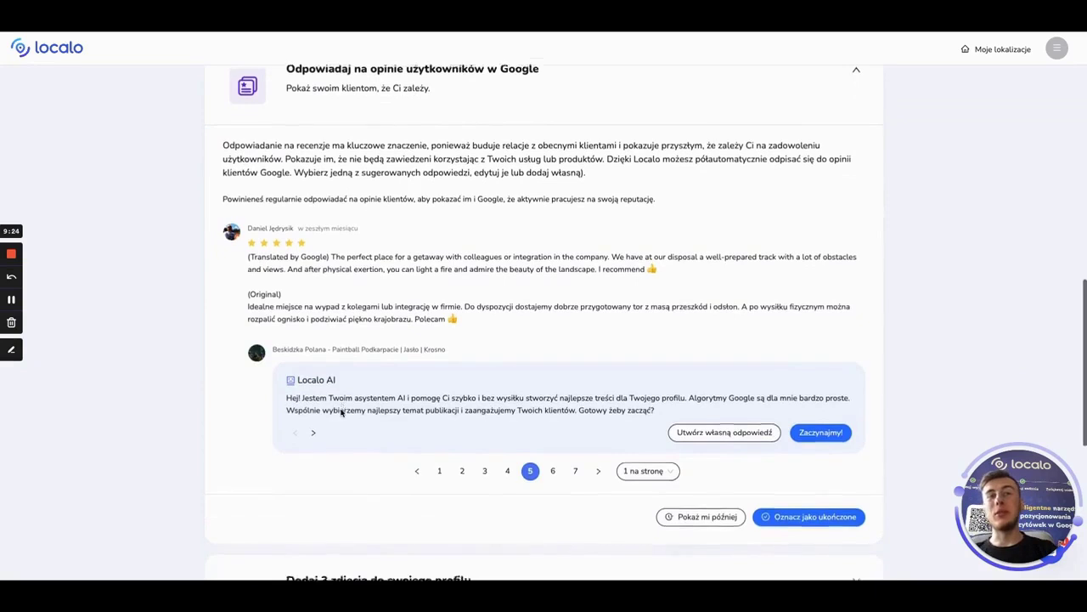
{"action": "scroll", "coordinate": [412, 396], "scroll_direction": "up", "scroll_amount": 1}
{"action": "left_click", "coordinate": [820, 444]}
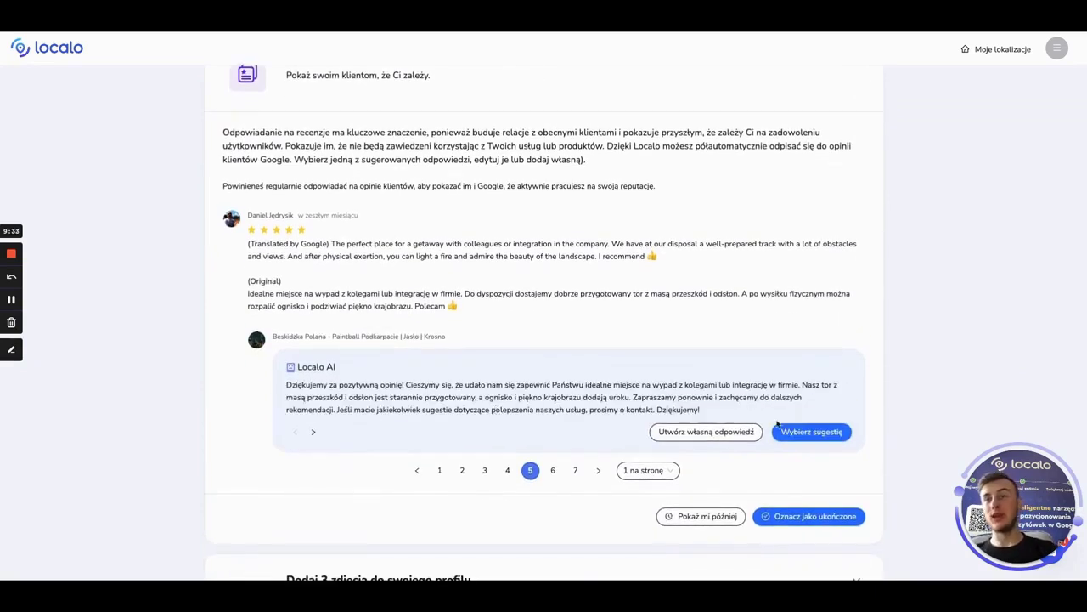
{"action": "left_click", "coordinate": [780, 429]}
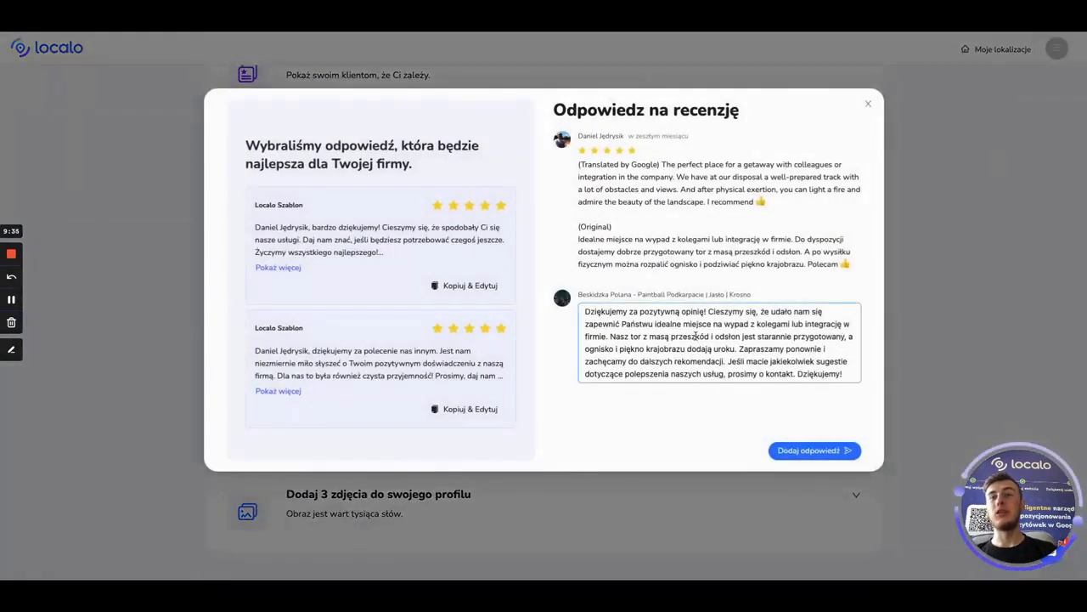
{"action": "left_click", "coordinate": [799, 451]}
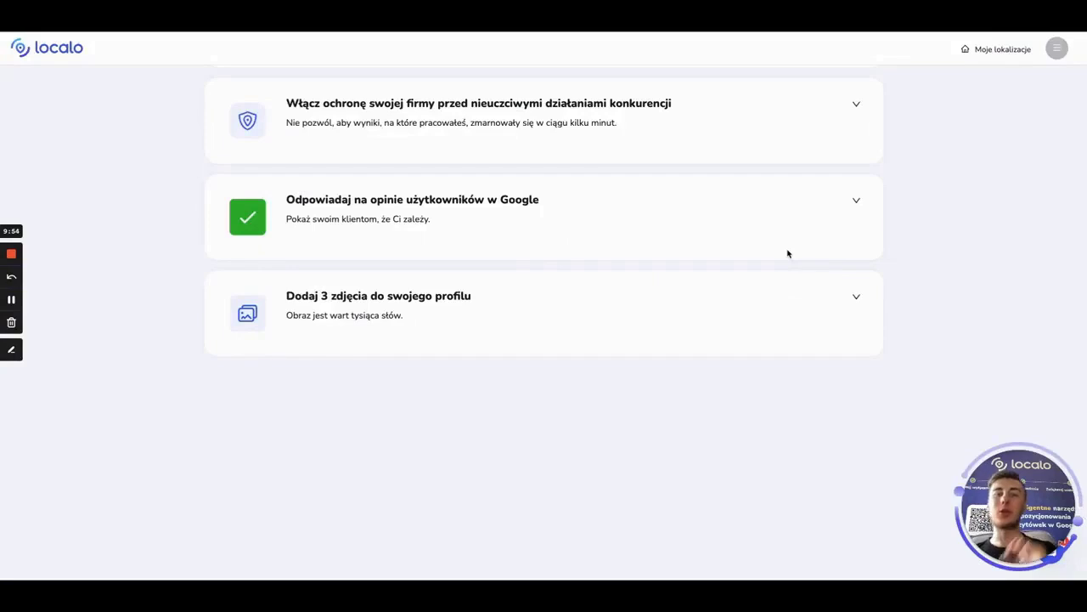
Publish the three chosen photos and mark 'Dodaj 3 zdjęcia' as completed
{"action": "left_click", "coordinate": [858, 296]}
{"action": "scroll", "coordinate": [860, 298], "scroll_direction": "down", "scroll_amount": 2}
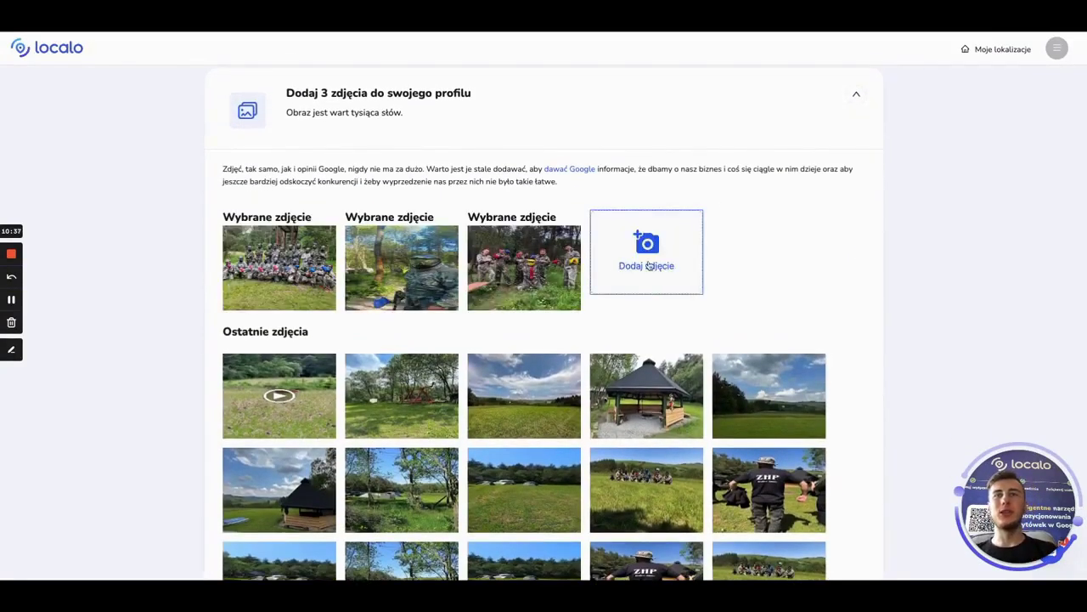
{"action": "scroll", "coordinate": [637, 247], "scroll_direction": "down", "scroll_amount": 3}
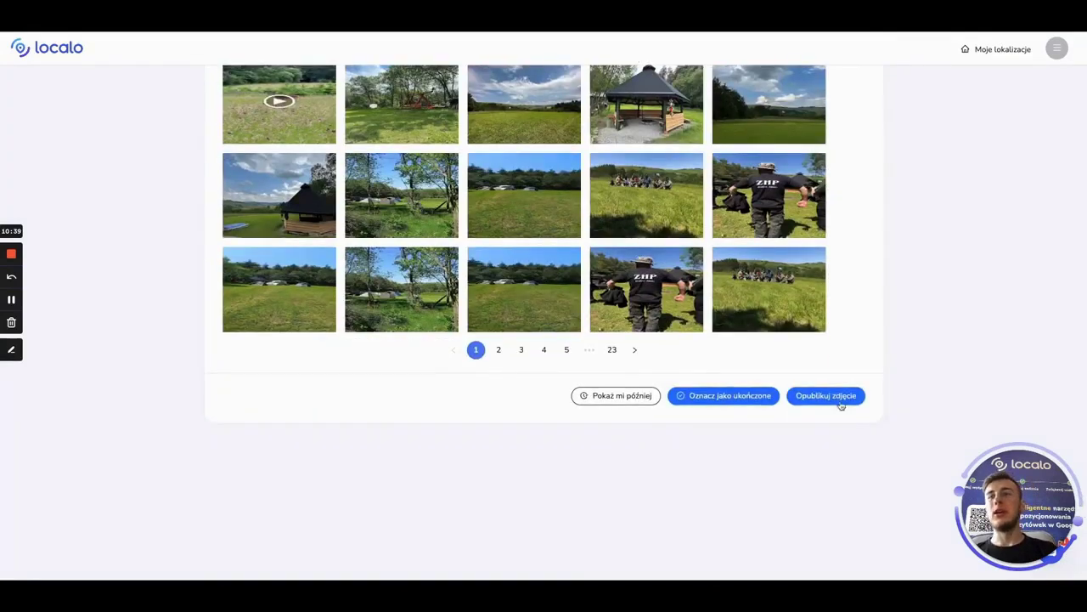
{"action": "left_click", "coordinate": [839, 398]}
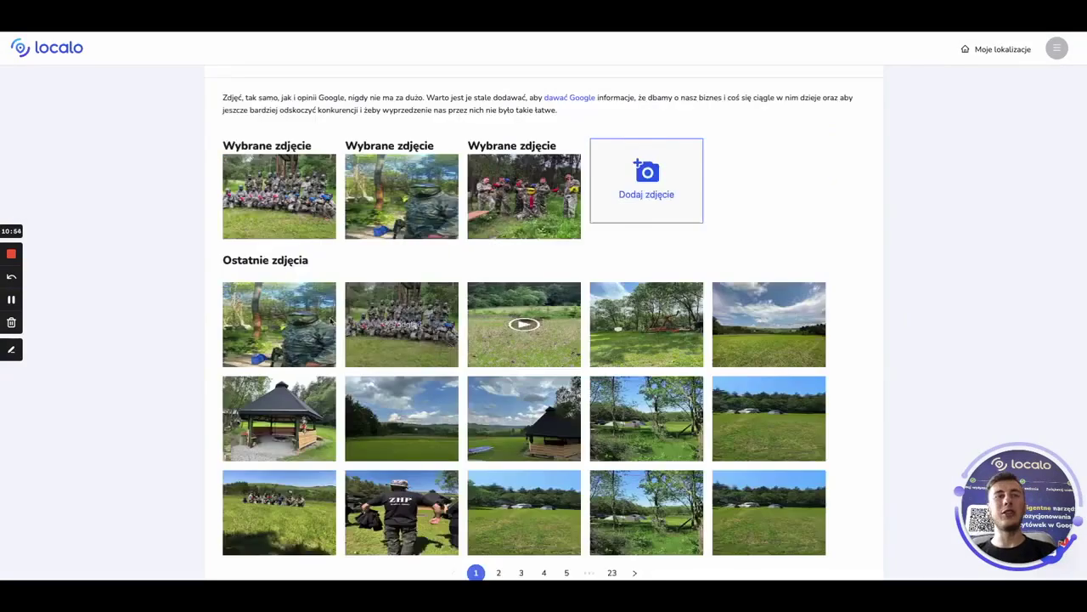
{"action": "scroll", "coordinate": [686, 341], "scroll_direction": "down", "scroll_amount": 3}
{"action": "left_click", "coordinate": [732, 392]}
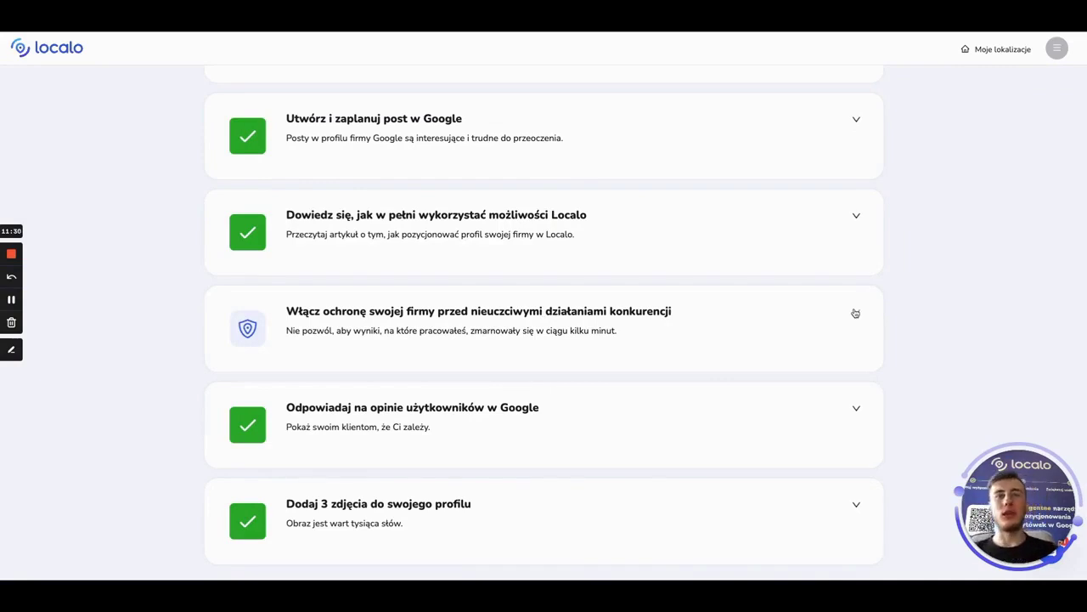
Enable competitor protection (Włącz ochronę) and confirm 6/6 weekly tasks done
{"action": "left_click", "coordinate": [855, 313]}
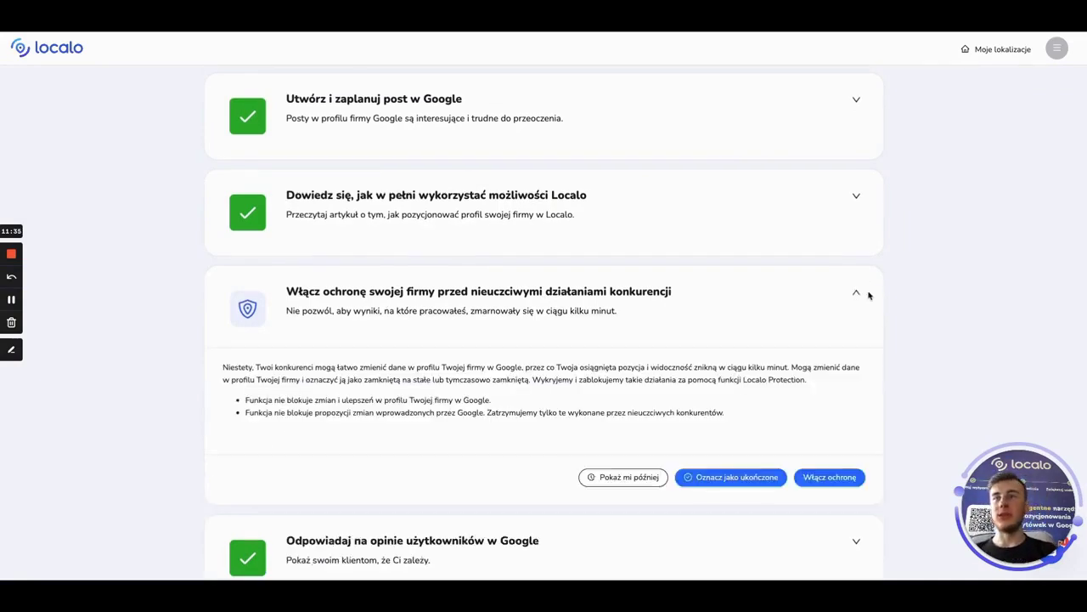
{"action": "left_click", "coordinate": [845, 481]}
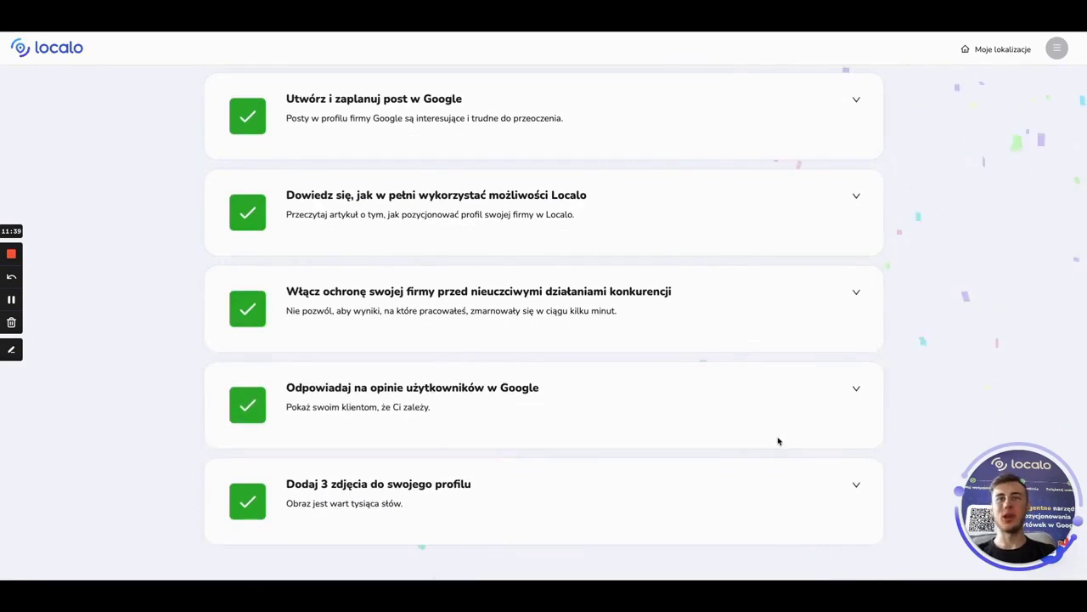
{"action": "scroll", "coordinate": [692, 405], "scroll_direction": "up", "scroll_amount": 2}
{"action": "scroll", "coordinate": [692, 405], "scroll_direction": "up", "scroll_amount": 4}
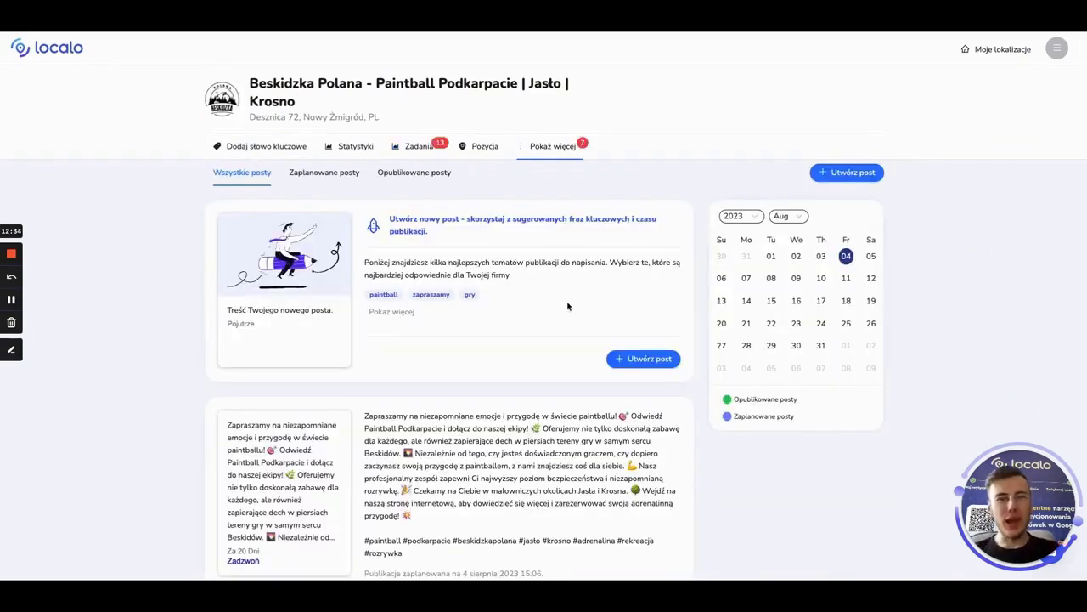
Browse the more-sections menu and scroll through the scheduled Google posts
{"action": "left_click", "coordinate": [553, 148]}
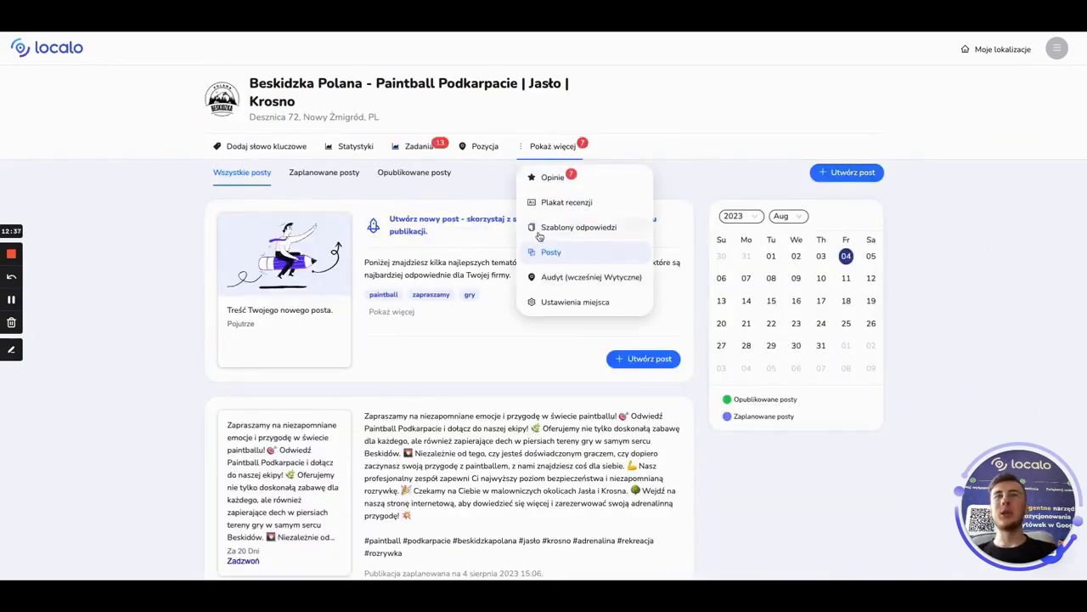
{"action": "left_click", "coordinate": [553, 154]}
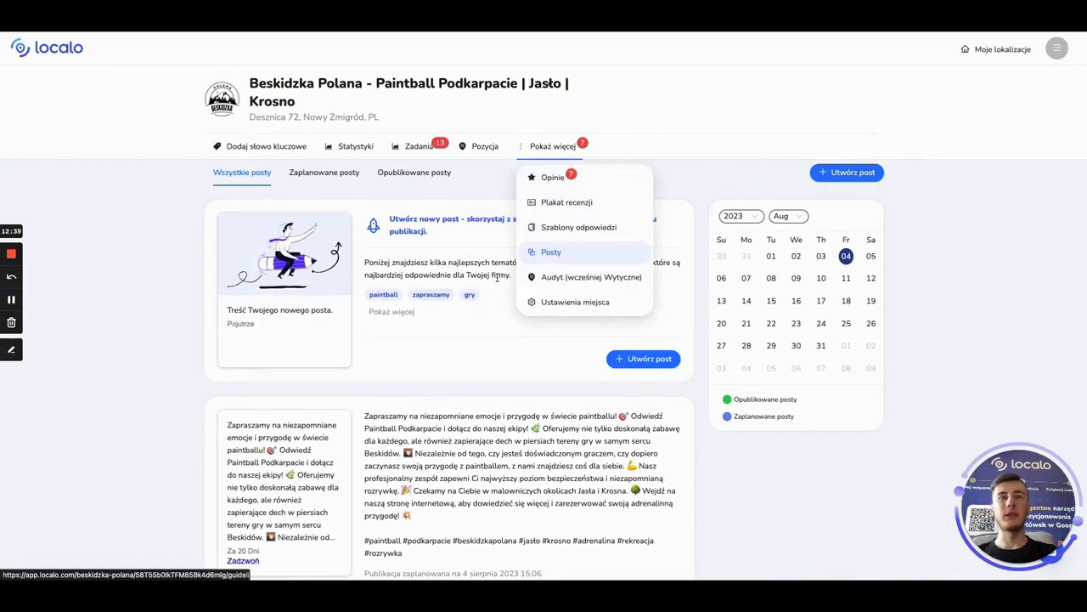
{"action": "scroll", "coordinate": [583, 360], "scroll_direction": "down", "scroll_amount": 1}
{"action": "scroll", "coordinate": [583, 360], "scroll_direction": "down", "scroll_amount": 1}
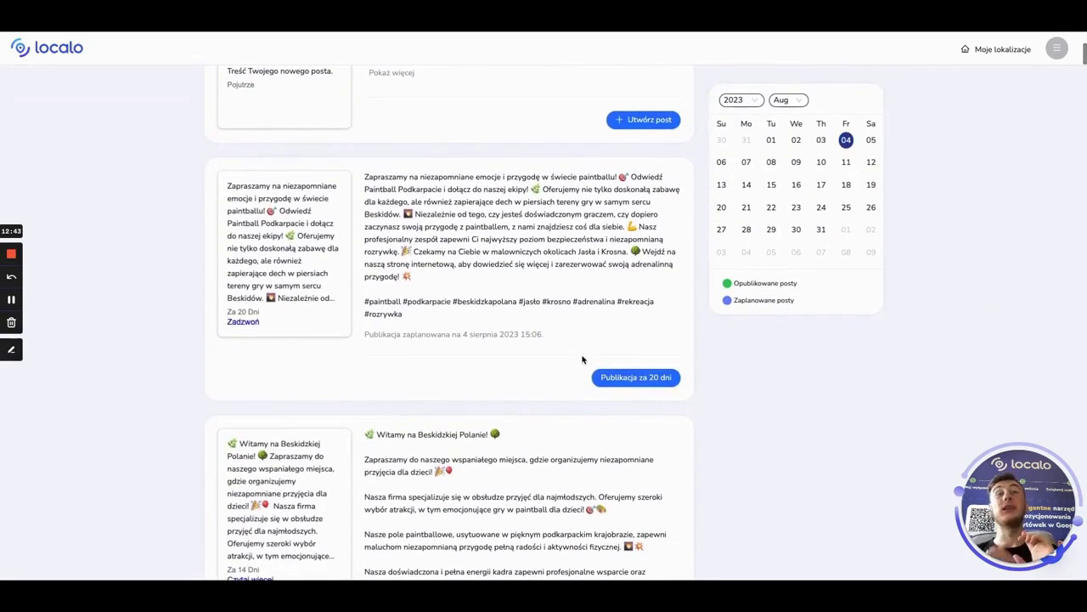
{"action": "scroll", "coordinate": [583, 361], "scroll_direction": "down", "scroll_amount": 1}
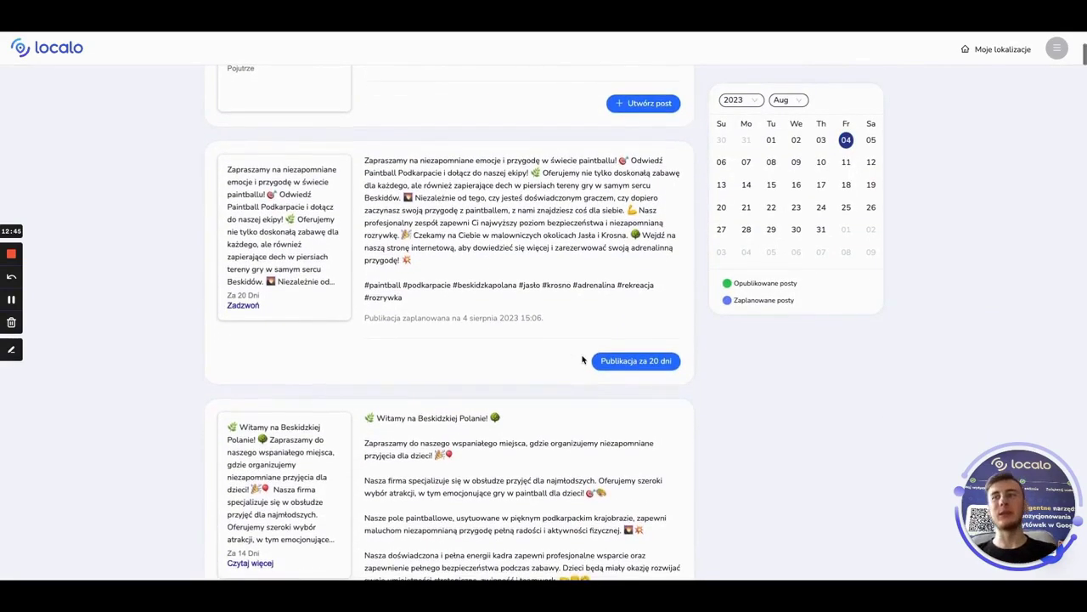
{"action": "scroll", "coordinate": [583, 360], "scroll_direction": "down", "scroll_amount": 1}
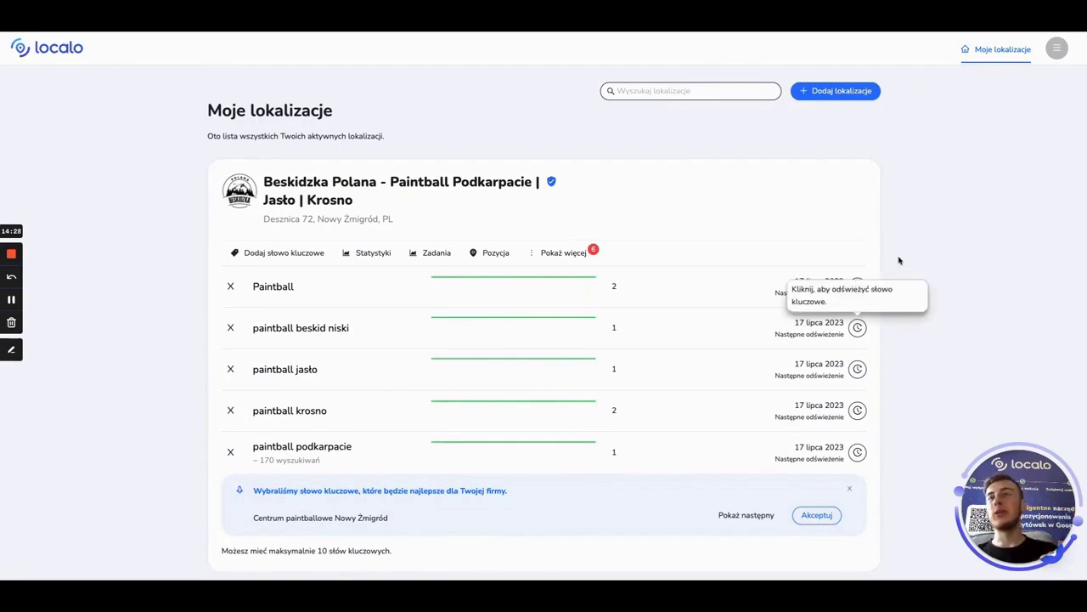
Refresh rankings for Paintball and paintball beskid niski, jasło, krosno and podkarpacie
{"action": "left_click", "coordinate": [857, 288]}
{"action": "left_click", "coordinate": [857, 328]}
{"action": "left_click", "coordinate": [857, 369]}
{"action": "left_click", "coordinate": [858, 411]}
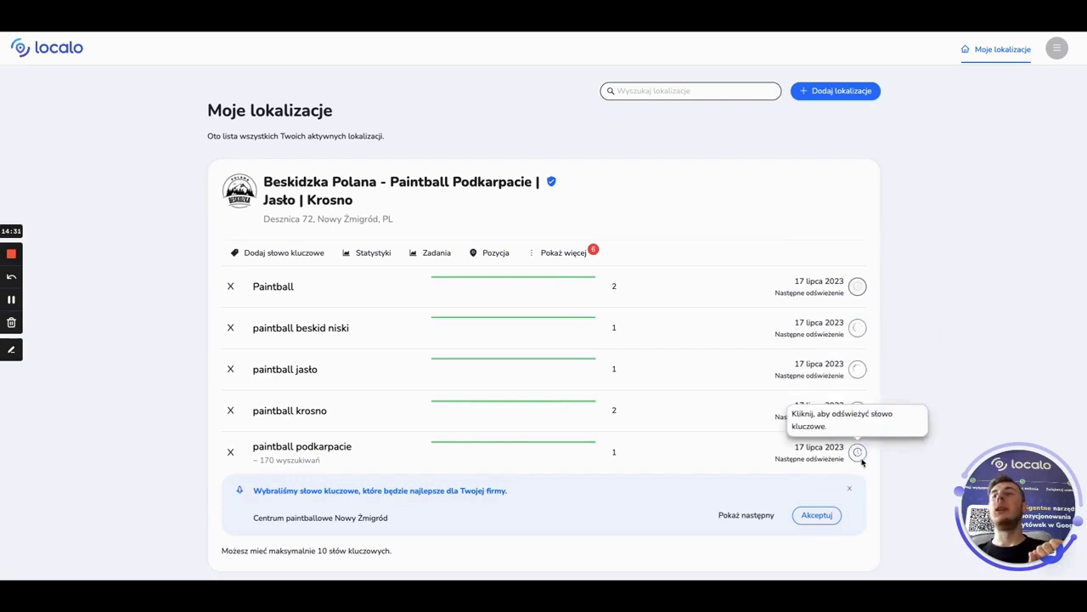
{"action": "left_click", "coordinate": [857, 452]}
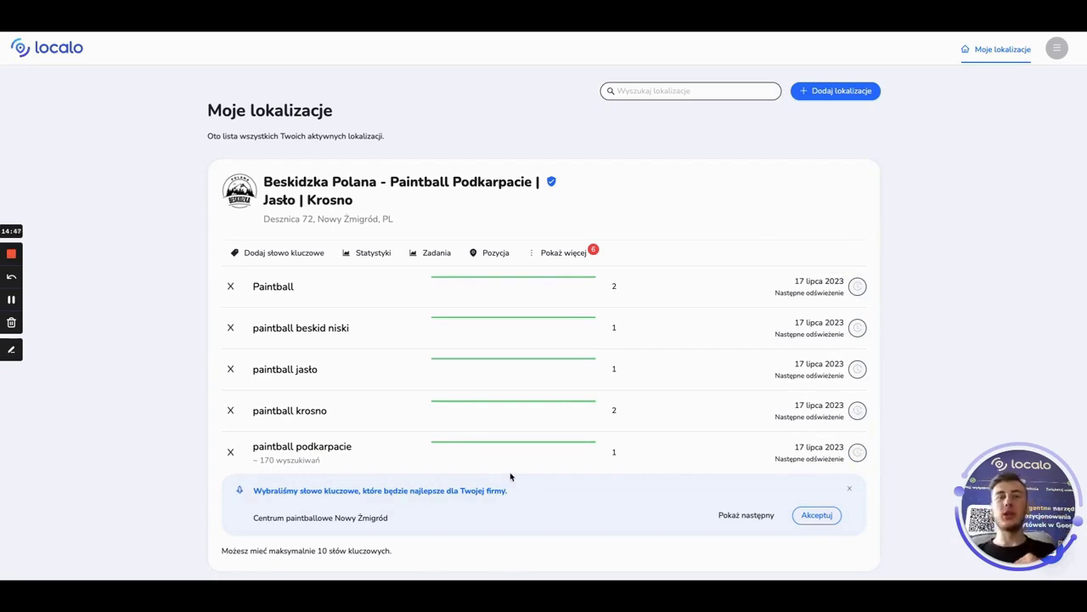
Open Statystyki and scroll through the calls, messages and profile-view cards for 30 days
{"action": "left_click", "coordinate": [373, 252]}
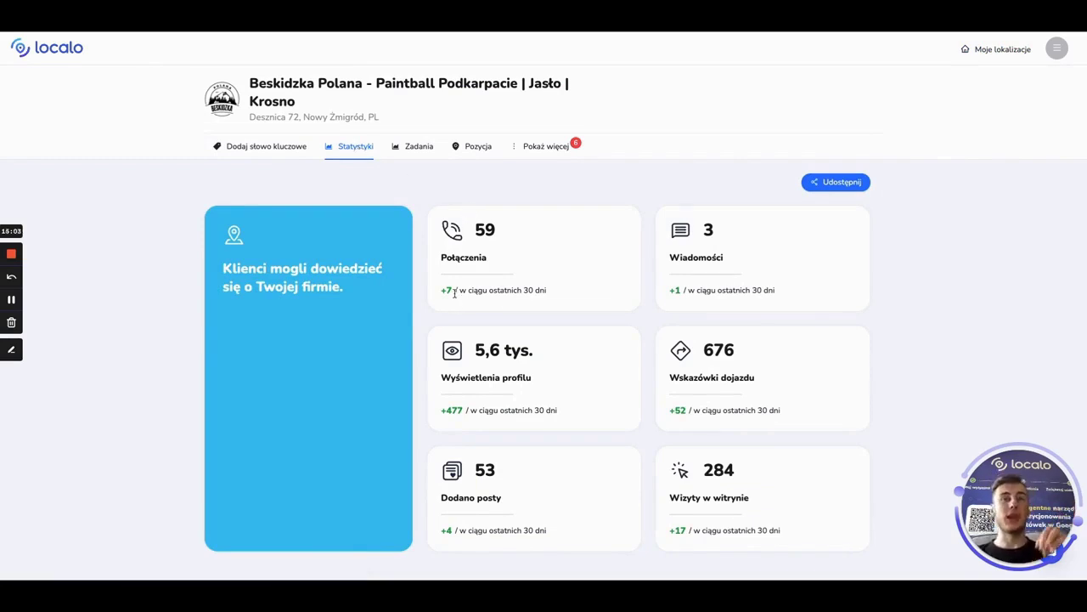
{"action": "scroll", "coordinate": [454, 293], "scroll_direction": "down", "scroll_amount": 1}
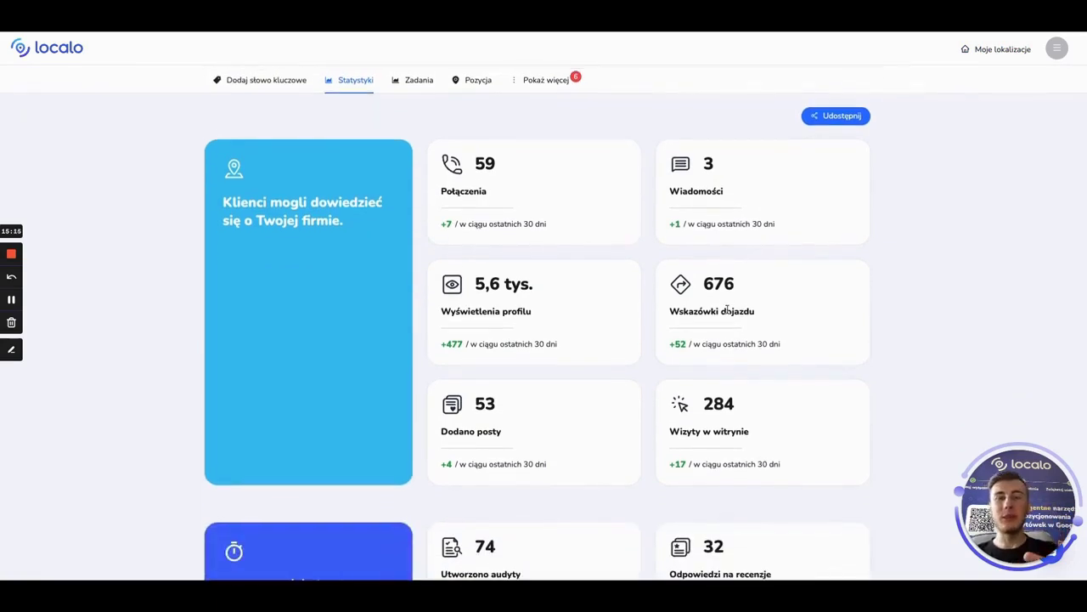
{"action": "scroll", "coordinate": [596, 306], "scroll_direction": "down", "scroll_amount": 1}
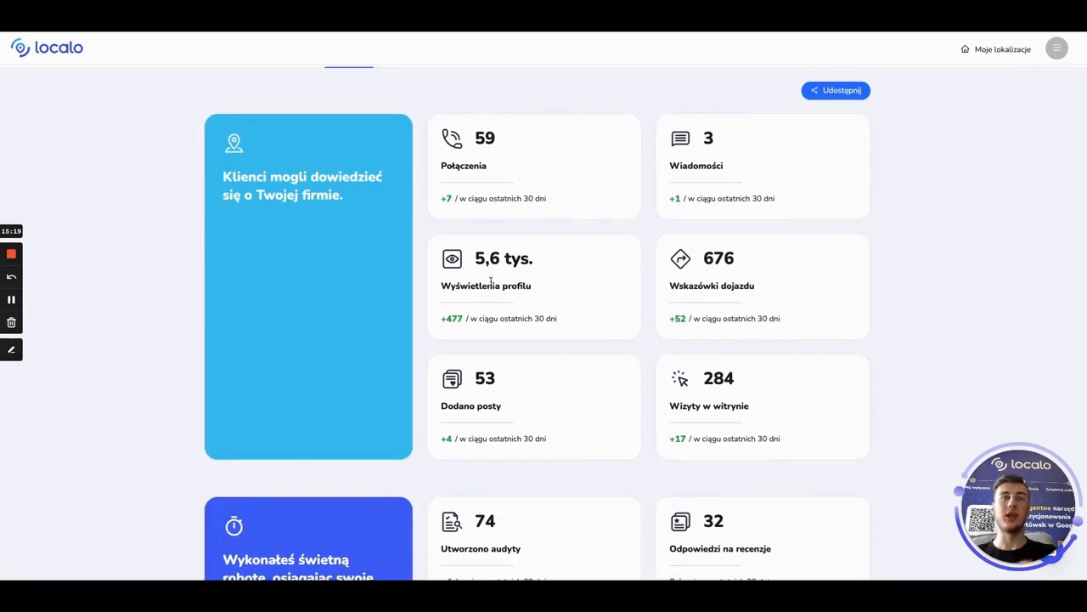
{"action": "scroll", "coordinate": [491, 289], "scroll_direction": "down", "scroll_amount": 1}
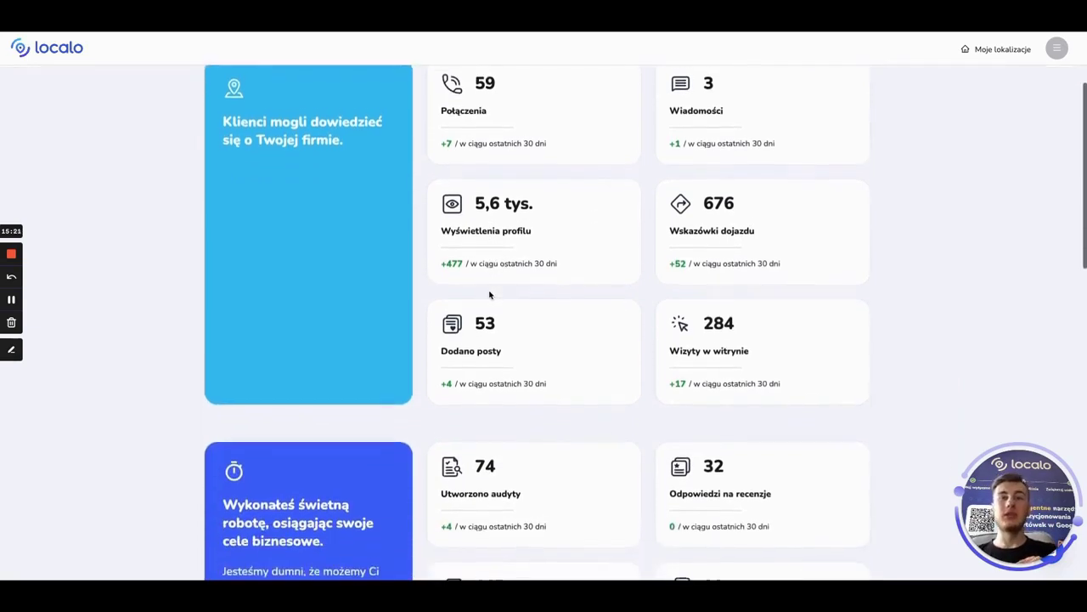
{"action": "scroll", "coordinate": [659, 311], "scroll_direction": "down", "scroll_amount": 1}
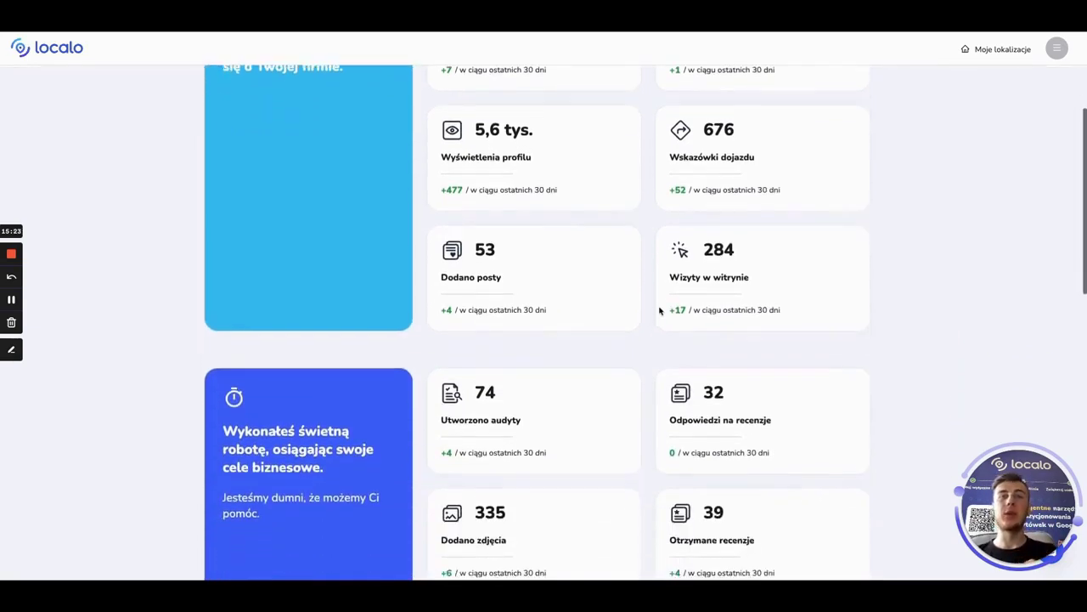
{"action": "scroll", "coordinate": [660, 309], "scroll_direction": "up", "scroll_amount": 3}
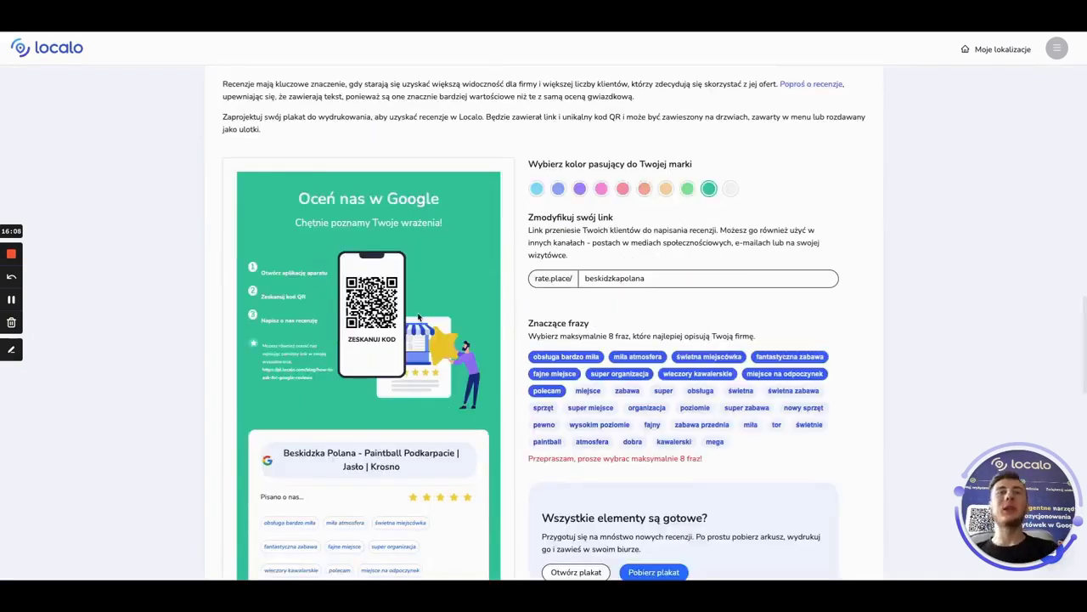
Scroll down and back up through the green 'Oceń nas w Google' poster settings and QR preview
{"action": "scroll", "coordinate": [429, 339], "scroll_direction": "down", "scroll_amount": 2}
{"action": "scroll", "coordinate": [428, 339], "scroll_direction": "up", "scroll_amount": 1}
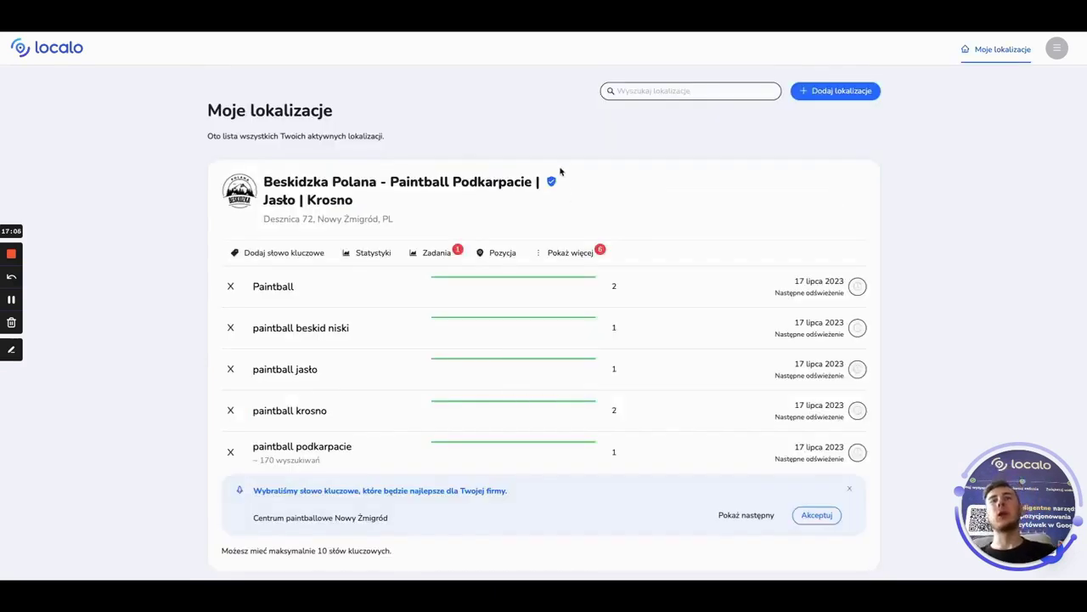
Check the paintball business's competitor protection status through its verified shield badge
{"action": "left_click", "coordinate": [550, 182]}
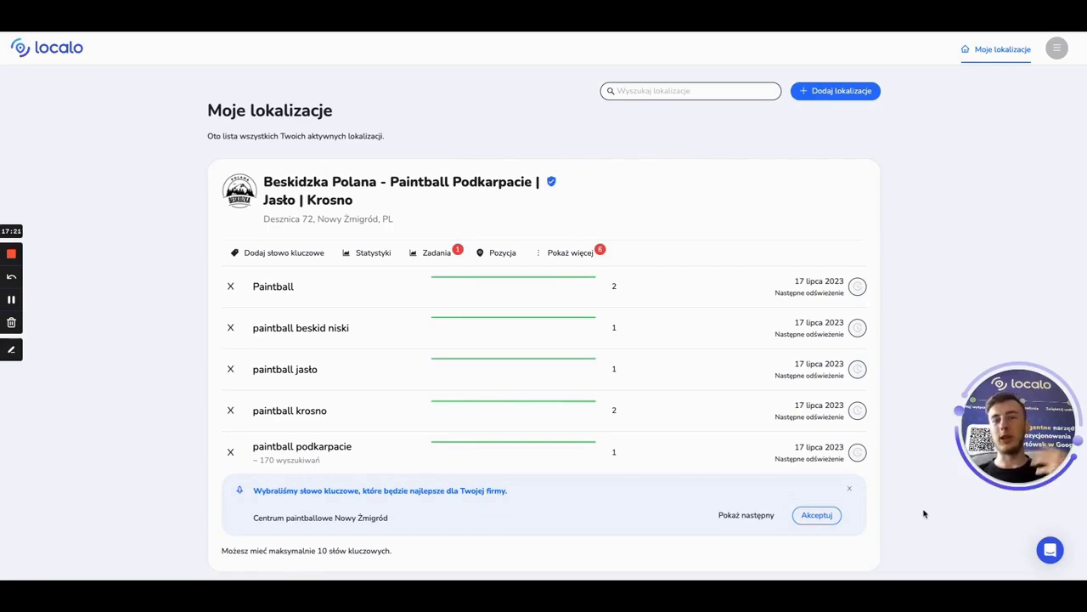
Open the support chat and scroll through the Google business profile tips group feed
{"action": "left_click", "coordinate": [1050, 550]}
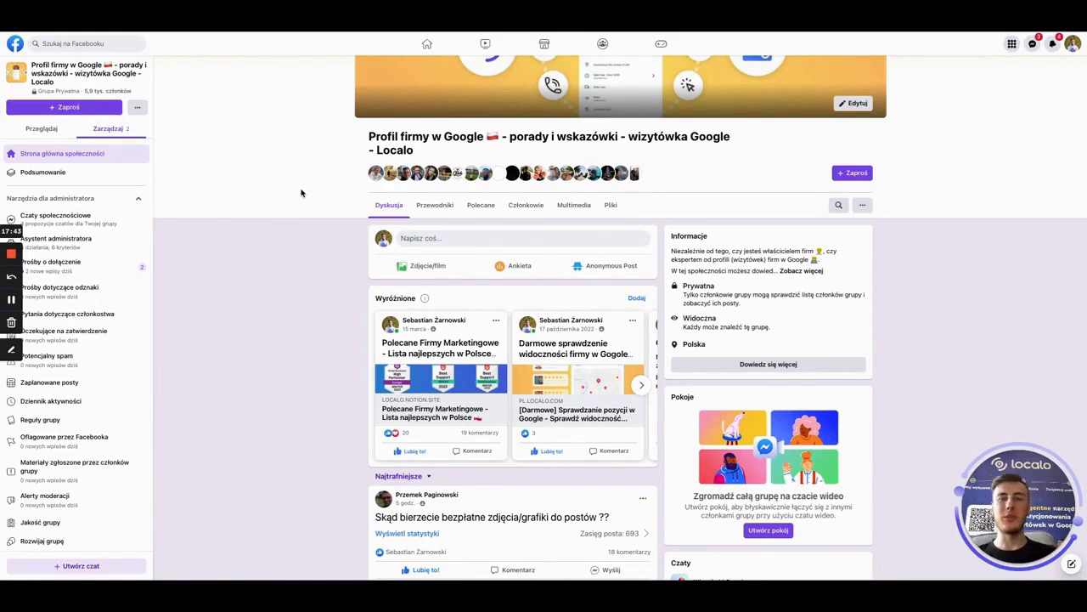
{"action": "scroll", "coordinate": [300, 193], "scroll_direction": "down", "scroll_amount": 1}
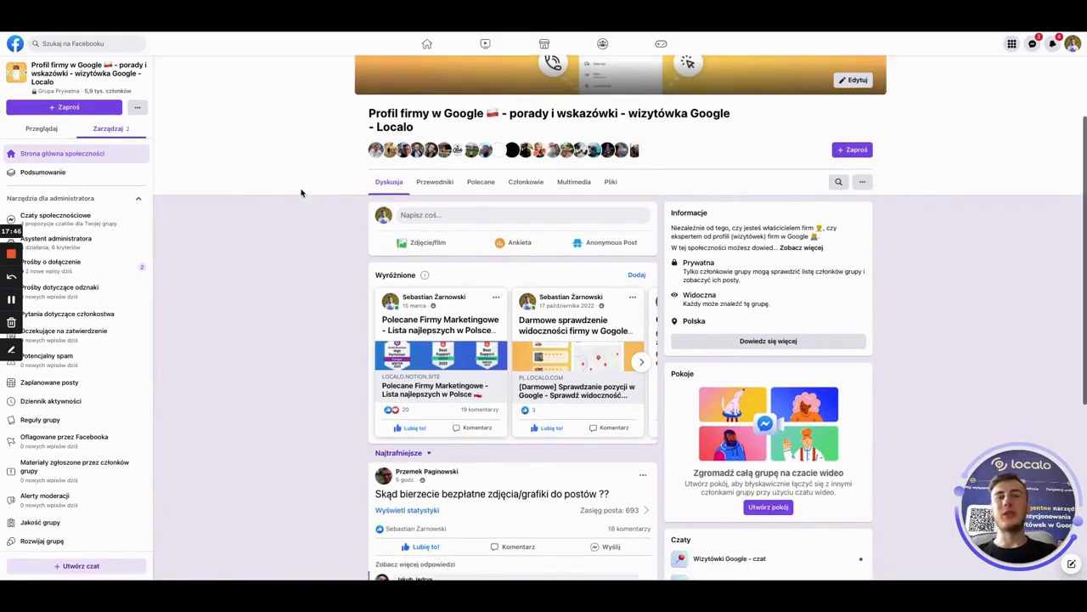
{"action": "scroll", "coordinate": [301, 193], "scroll_direction": "down", "scroll_amount": 2}
{"action": "scroll", "coordinate": [301, 193], "scroll_direction": "down", "scroll_amount": 4}
{"action": "scroll", "coordinate": [300, 193], "scroll_direction": "down", "scroll_amount": 3}
{"action": "scroll", "coordinate": [301, 192], "scroll_direction": "down", "scroll_amount": 3}
{"action": "scroll", "coordinate": [300, 193], "scroll_direction": "down", "scroll_amount": 2}
{"action": "scroll", "coordinate": [301, 192], "scroll_direction": "down", "scroll_amount": 1}
{"action": "scroll", "coordinate": [301, 193], "scroll_direction": "down", "scroll_amount": 3}
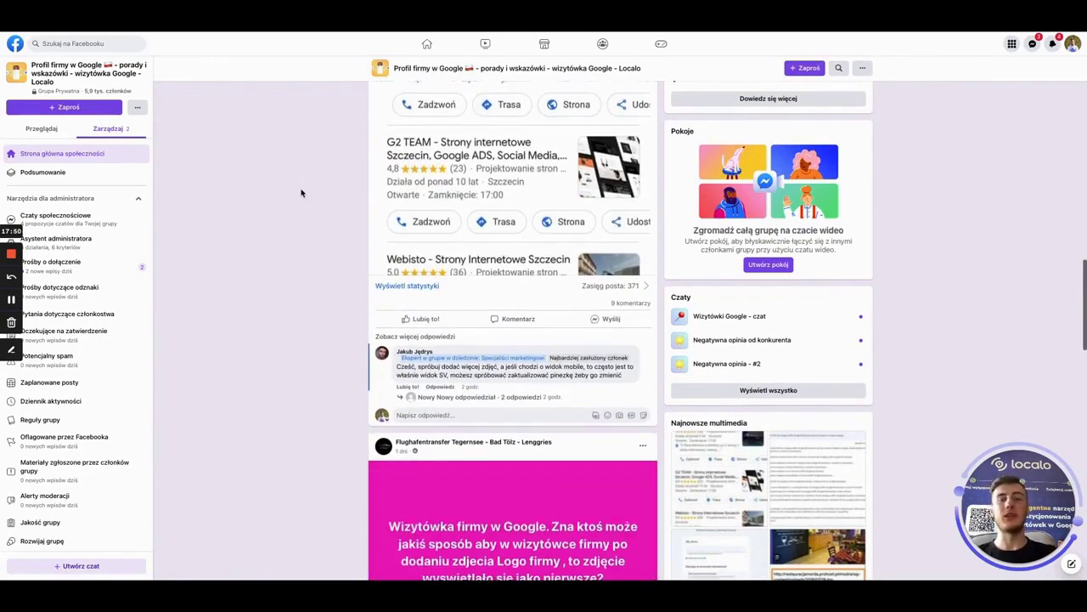